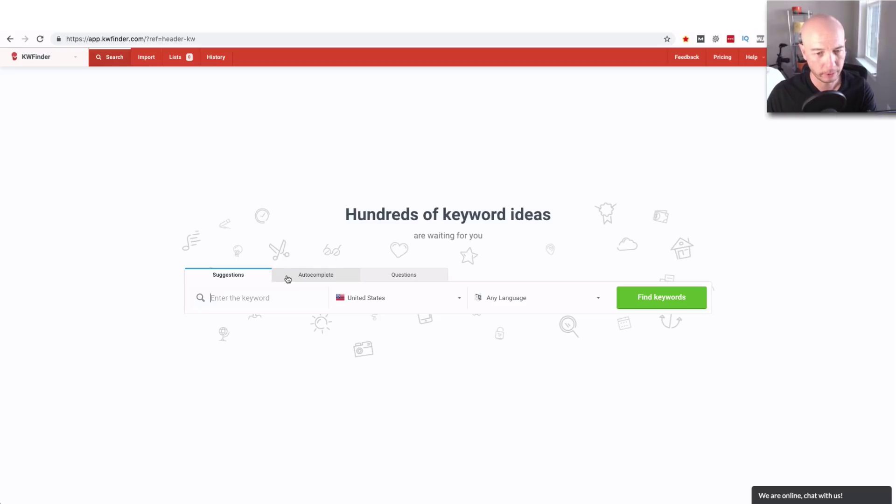
- Search Autocomplete ideas for 'best electric shaver for' with United States as the location
click(288, 278)
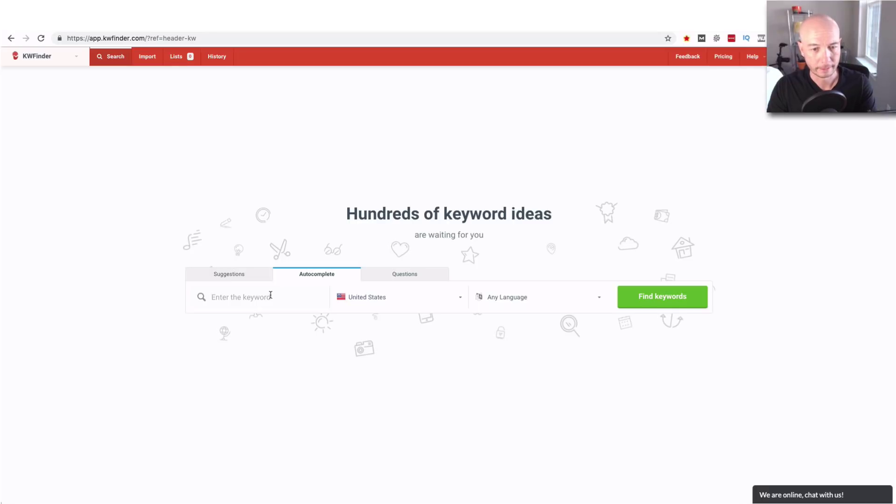
click(270, 296)
text(best ele)
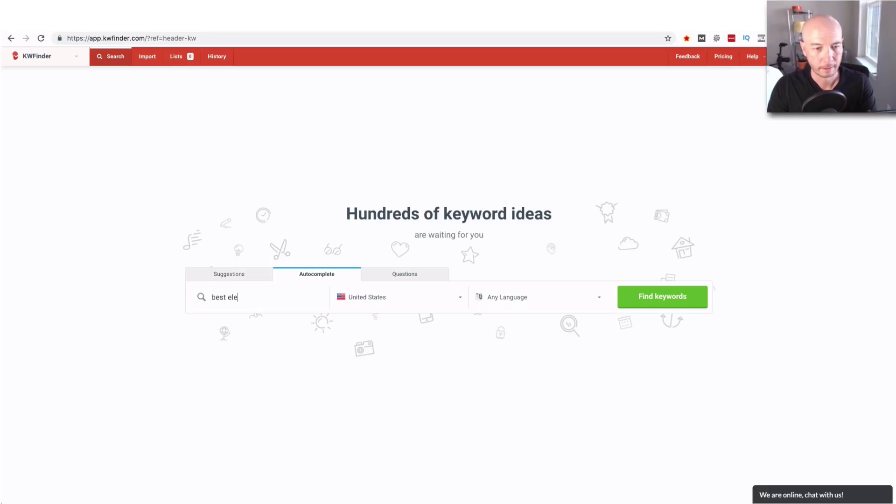
text(ctric shaver)
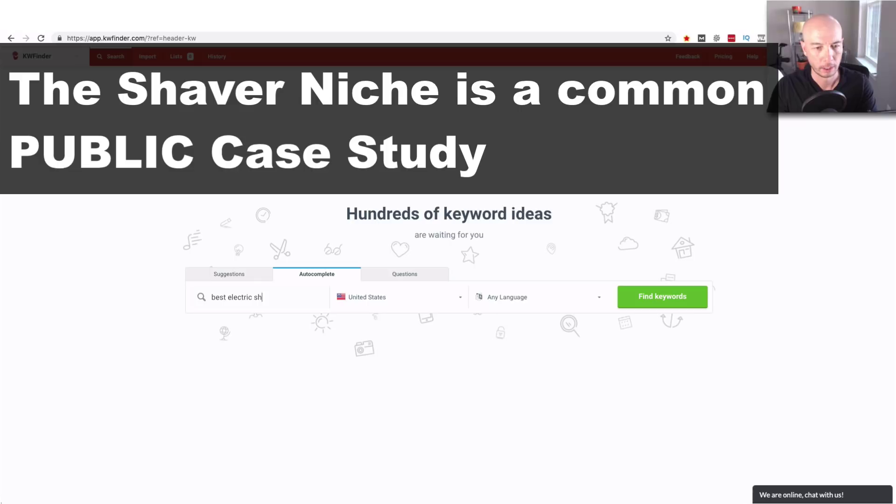
text( for)
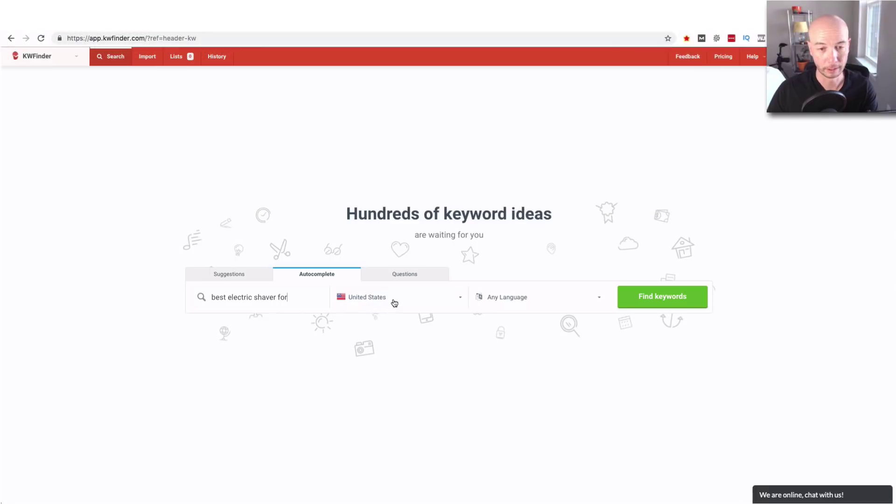
click(394, 302)
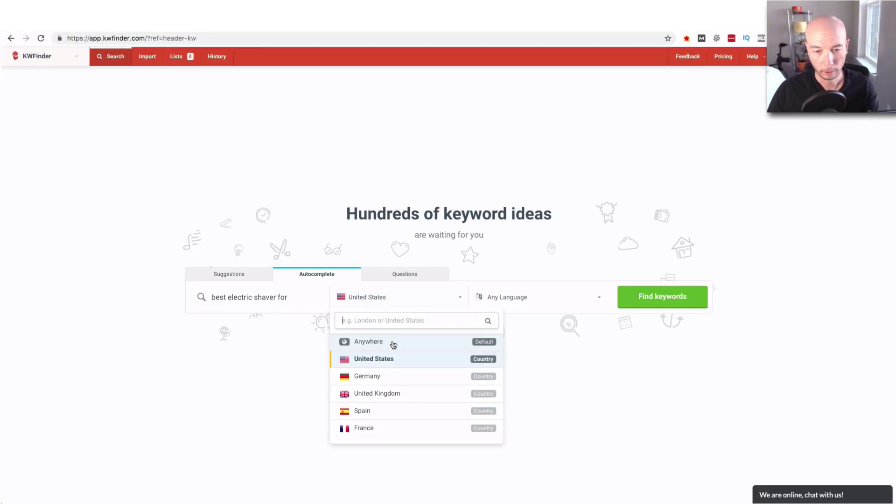
click(388, 360)
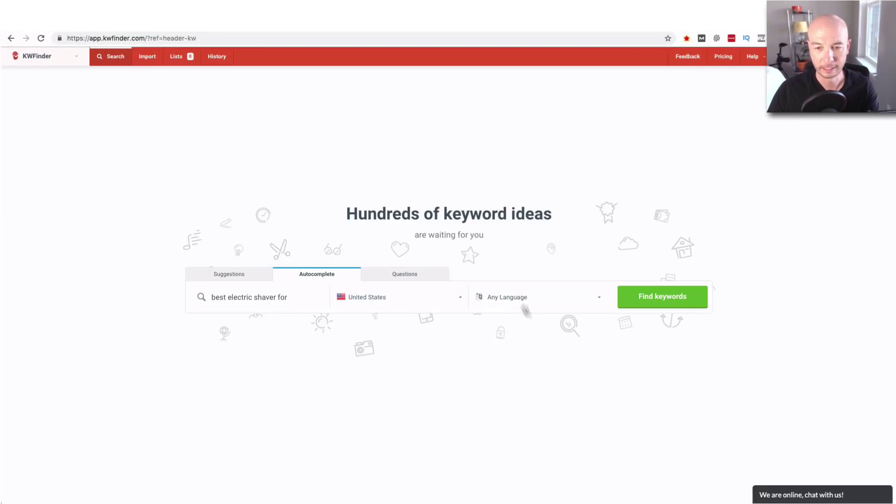
click(663, 301)
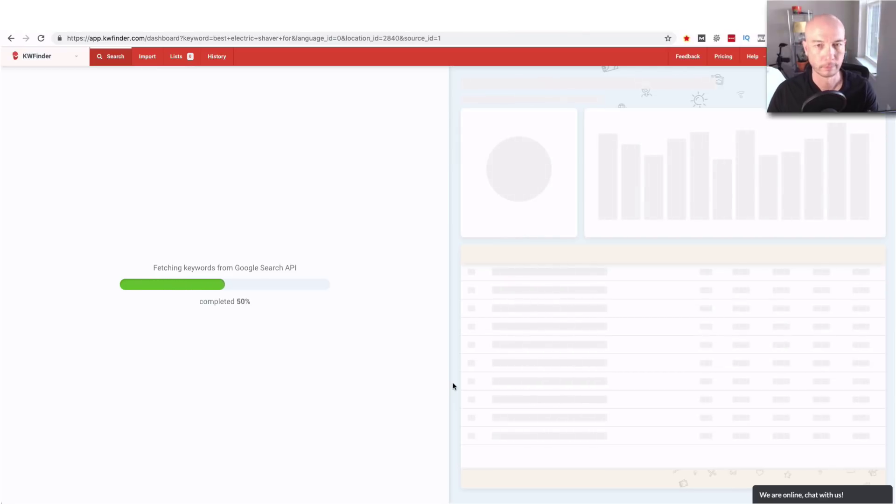
- Let the 324 autocomplete keywords load, then read the CPC, PPC and KD column descriptions
mouse_move(219, 363)
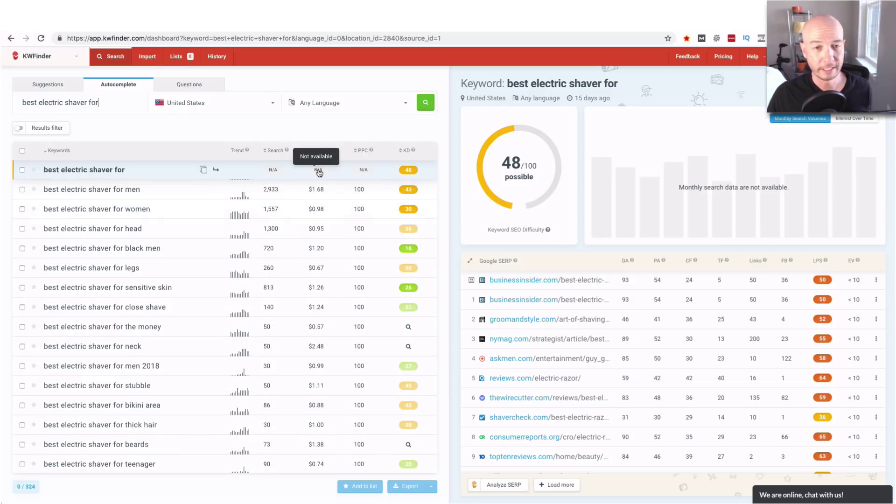
mouse_move(322, 155)
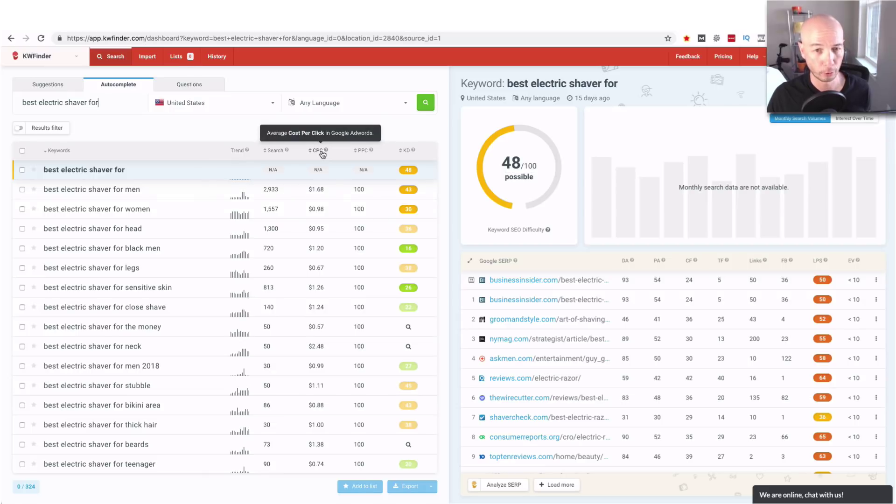
mouse_move(360, 155)
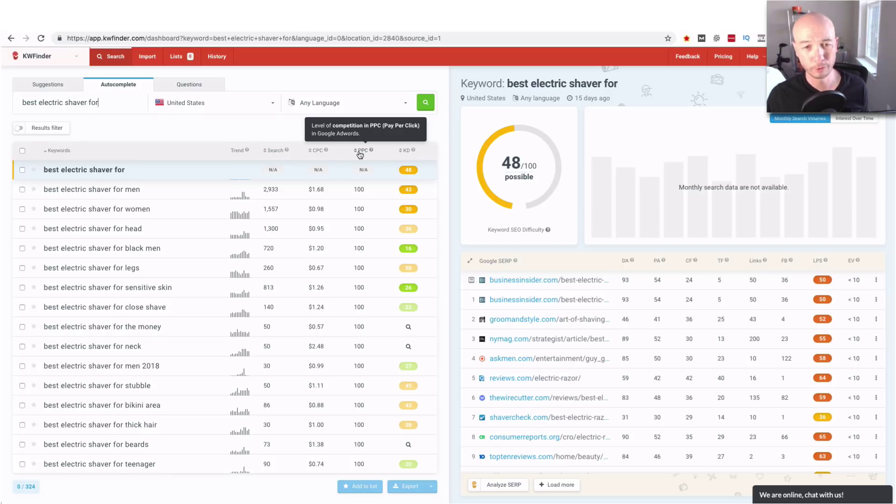
mouse_move(409, 156)
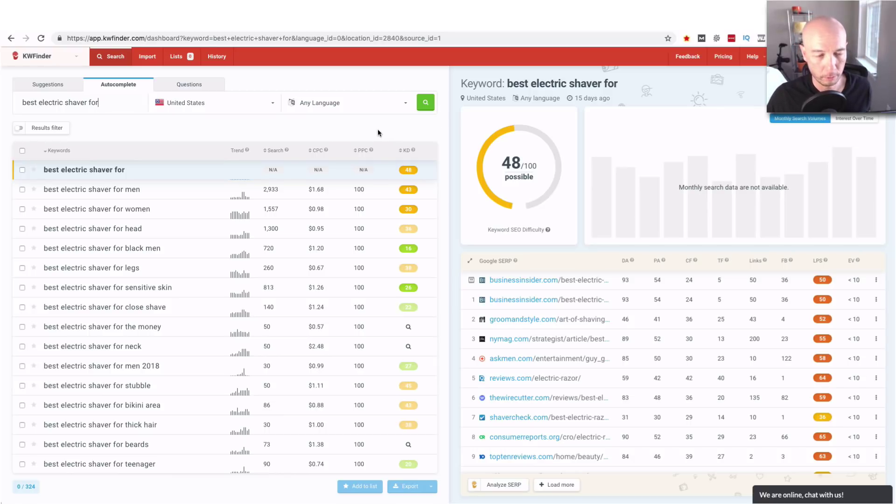
- Cap search volume at 250 in the Results filter, leaving 316 keywords
click(43, 133)
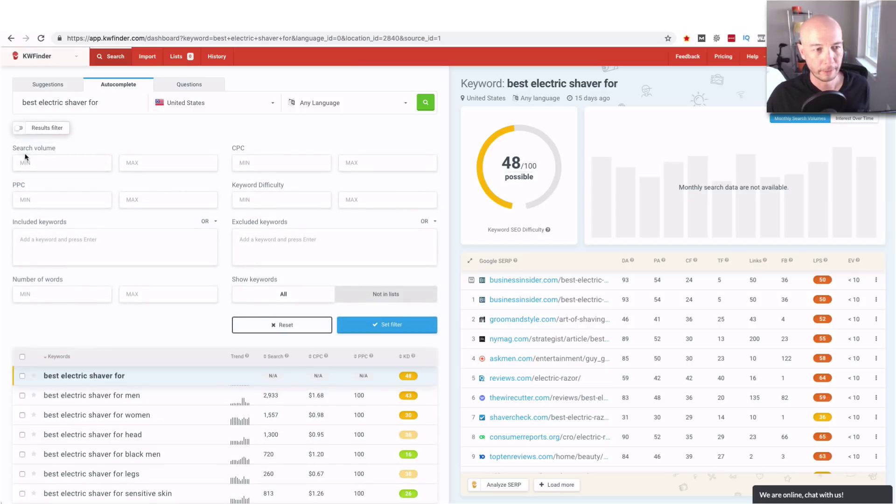
click(137, 163)
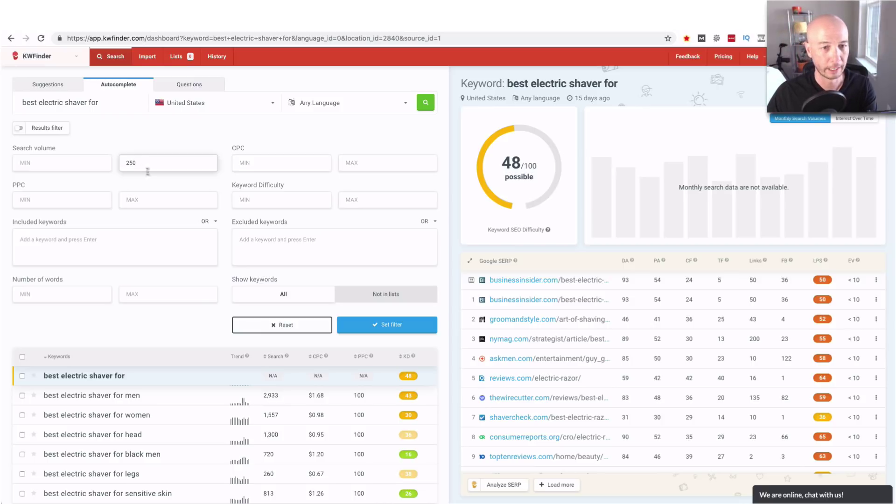
click(89, 260)
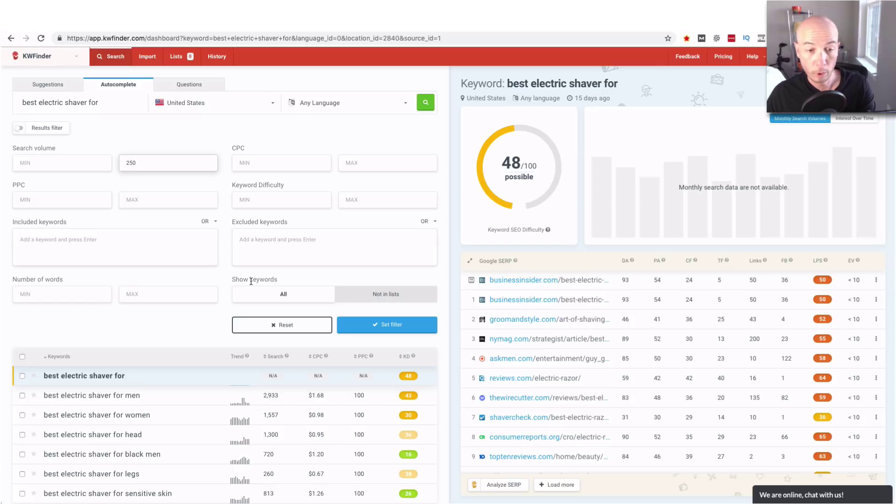
click(385, 329)
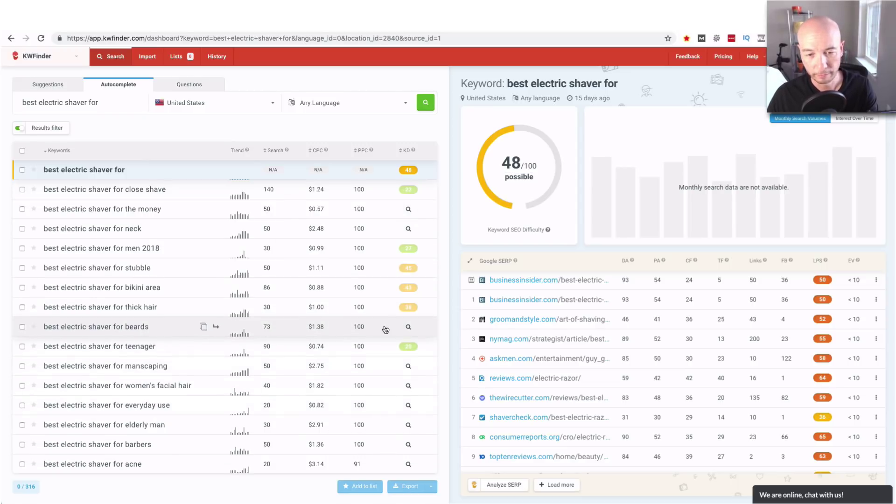
- Calculate keyword difficulty for the 'beards' (49) and 'women's facial hair' (23) keywords
click(409, 328)
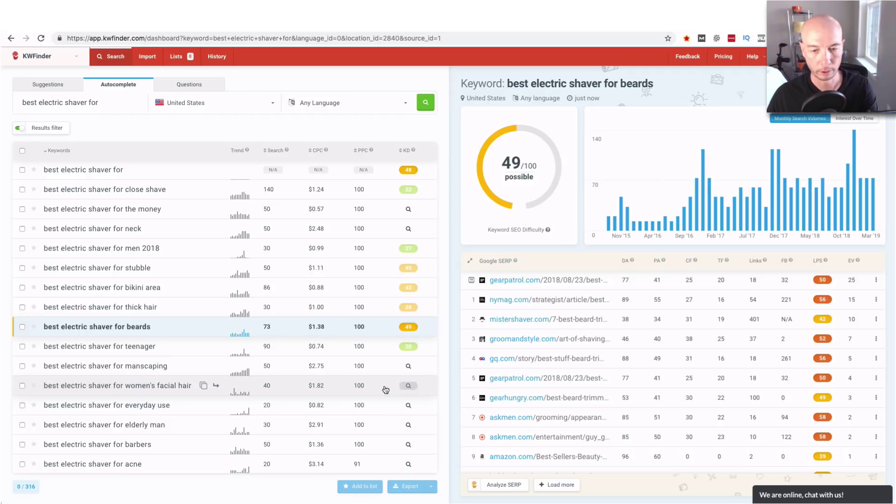
click(408, 387)
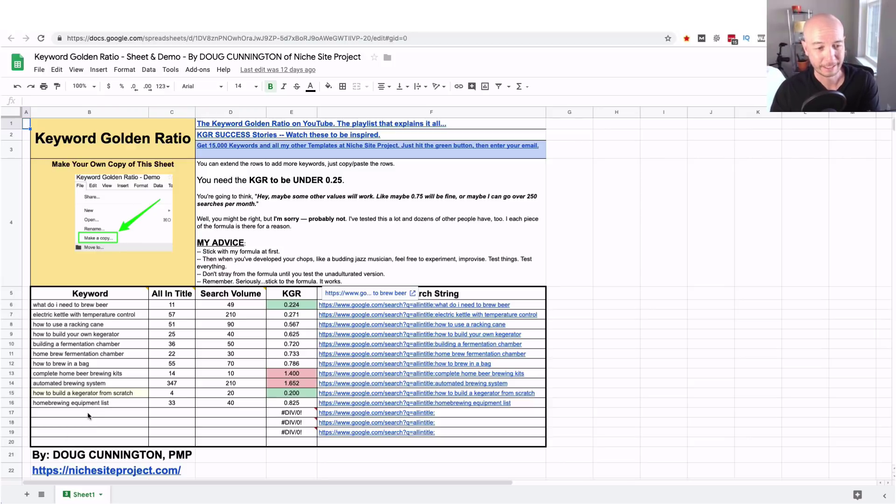
- Paste 'best electric shaver for women's facial hair' into B17 and enter search volume 40 in D17
click(94, 414)
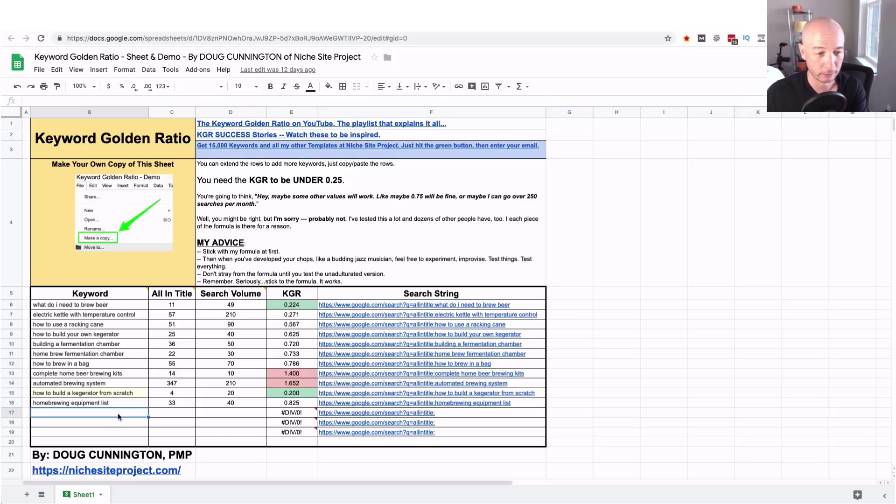
text(best electric shaver for women's facial hair)
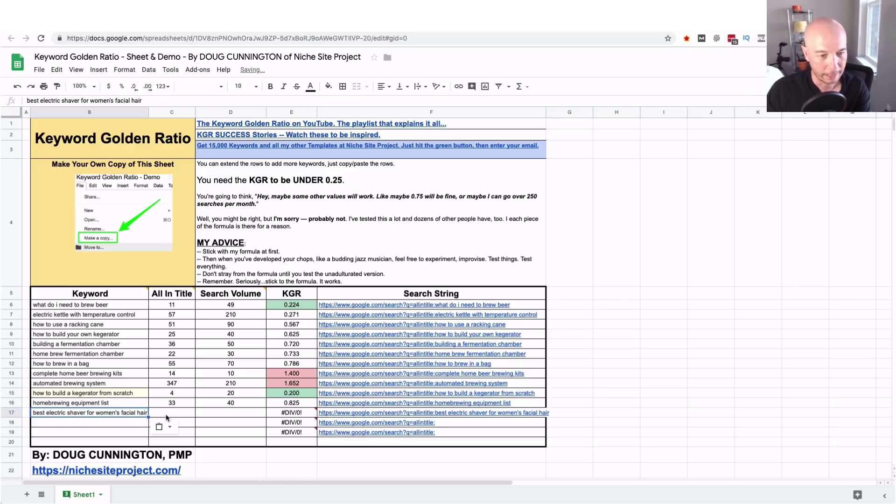
click(223, 415)
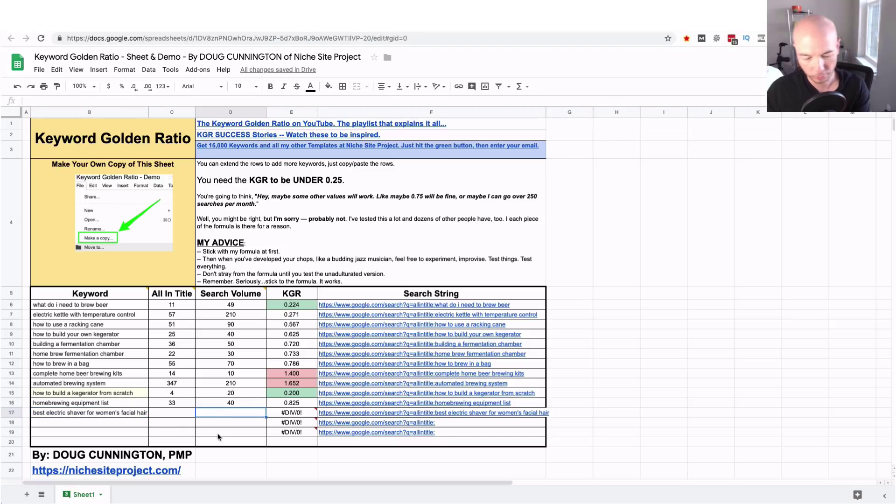
text(40)
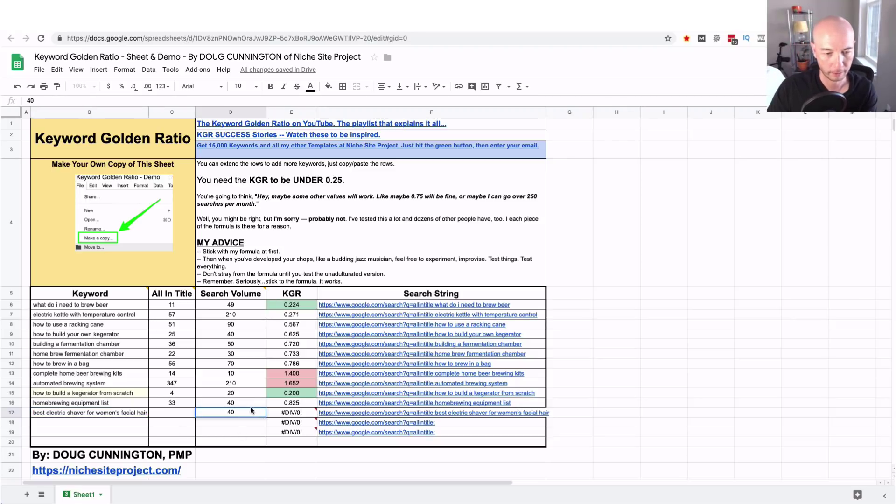
- Run row 17's allintitle Google search and highlight the 'About 5 results' count
click(285, 415)
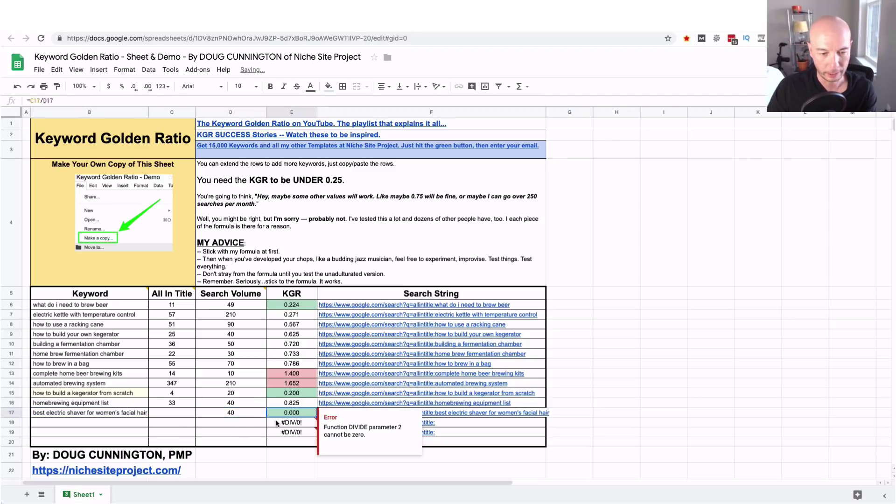
click(404, 414)
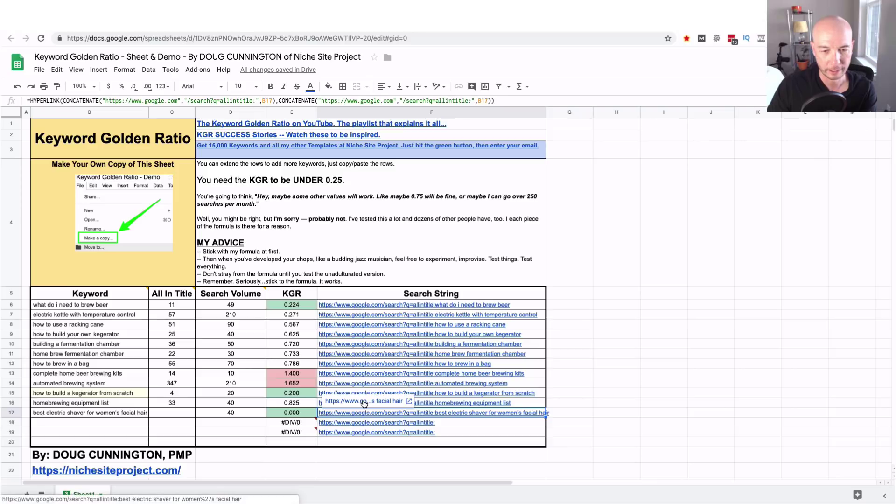
click(364, 402)
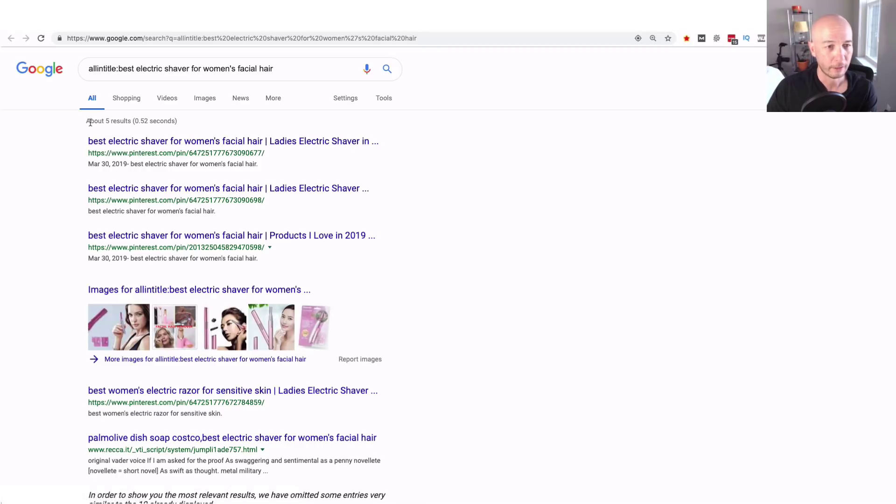
drag(86, 120, 132, 121)
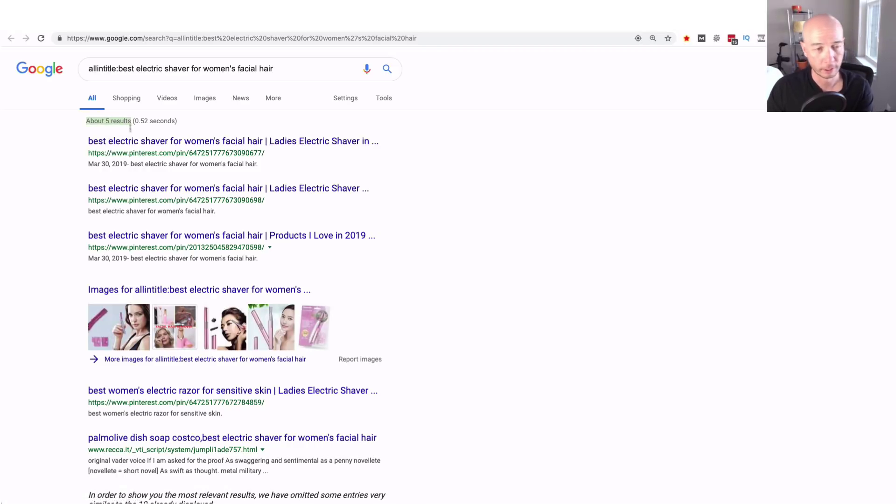
- Enter 5 allintitle results in C17 of the KGR sheet, giving a KGR of 0.125
click(489, 32)
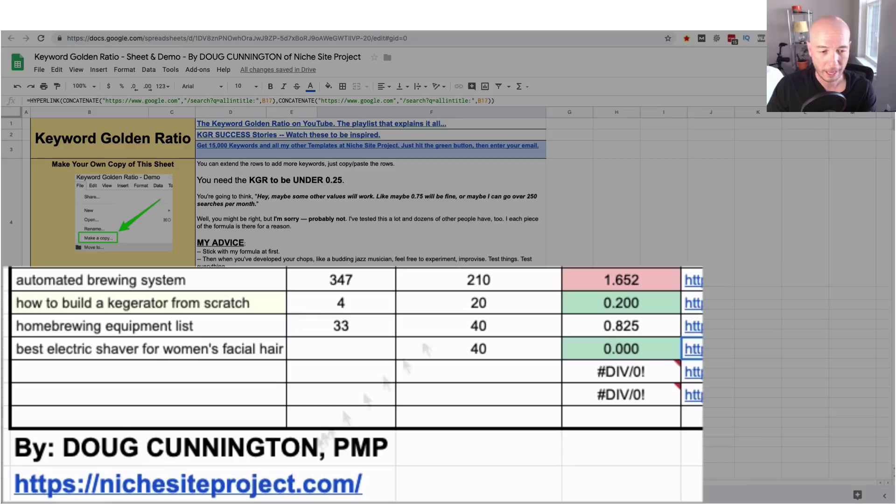
click(342, 353)
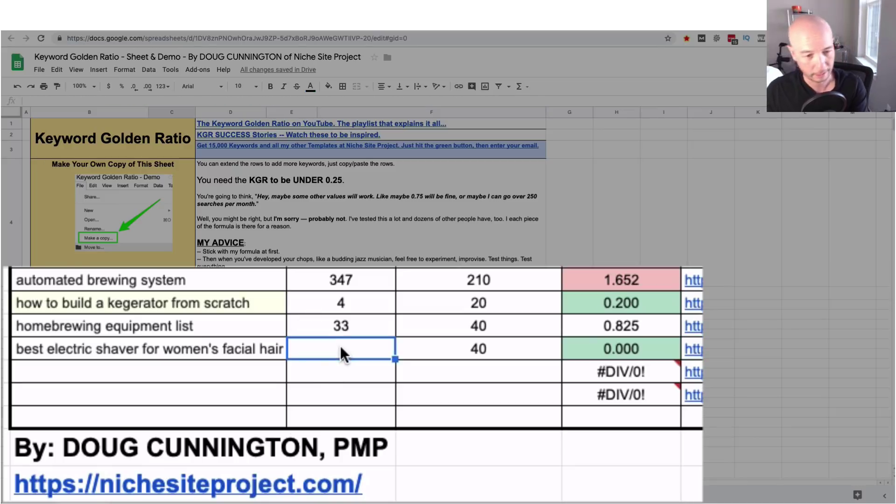
text(5)
key(Tab)
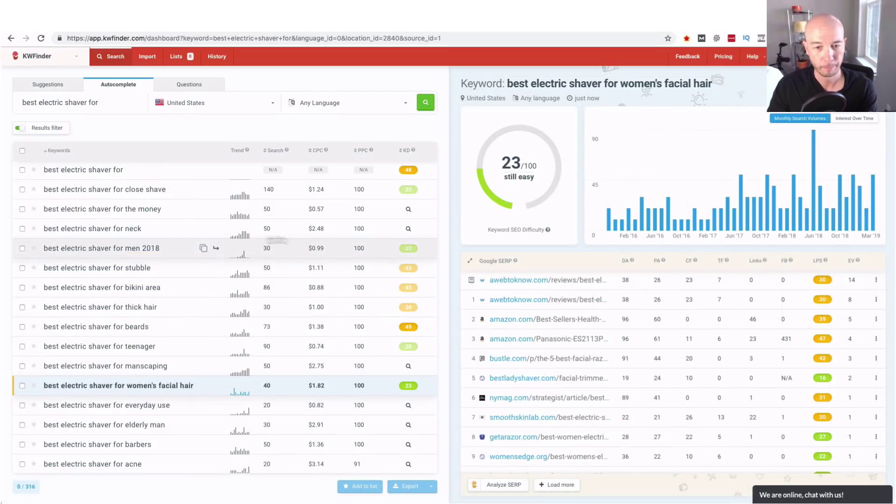
- Calculate difficulty for the everyday use (37), barbers (32) and armpits (25) keywords
scroll(334, 406, down, 3)
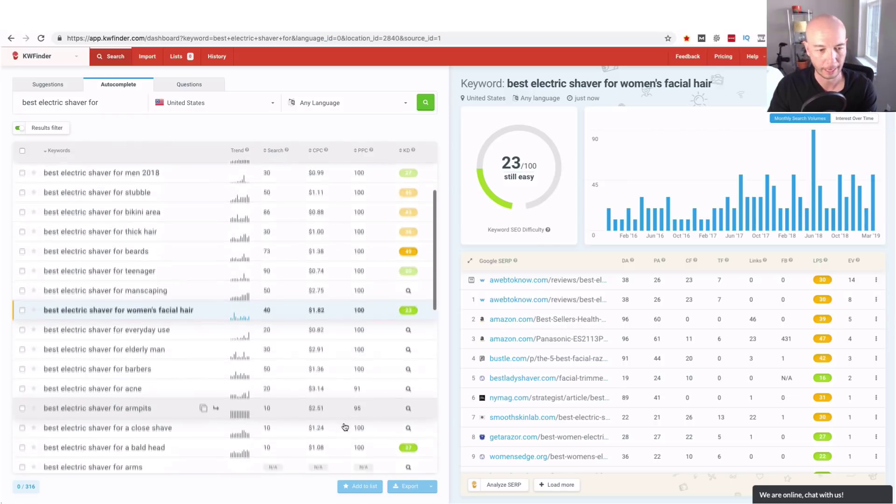
scroll(344, 427, down, 2)
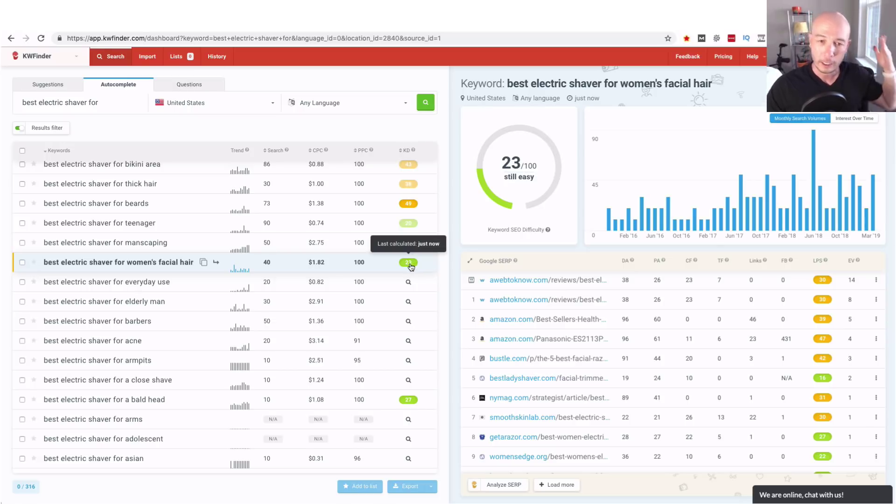
click(408, 282)
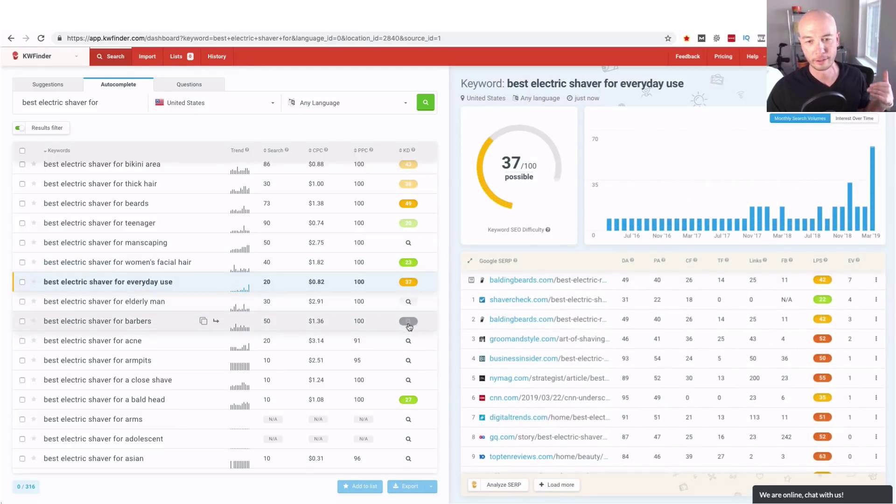
click(408, 322)
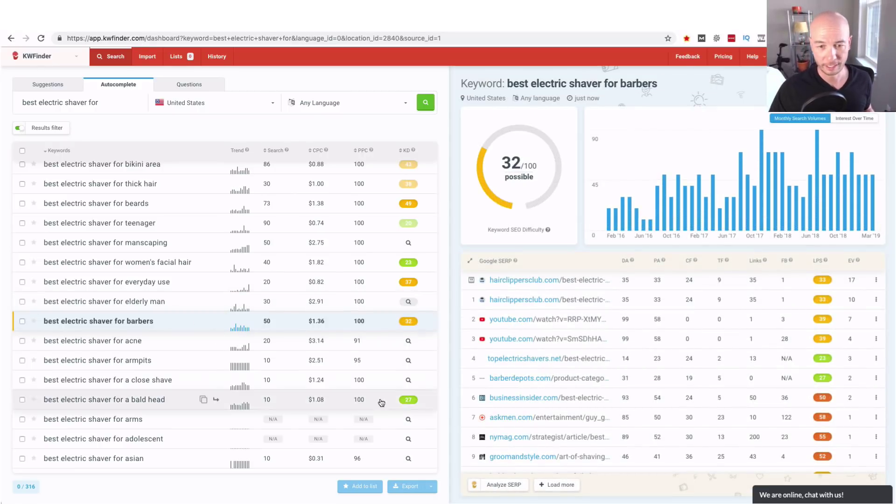
click(408, 360)
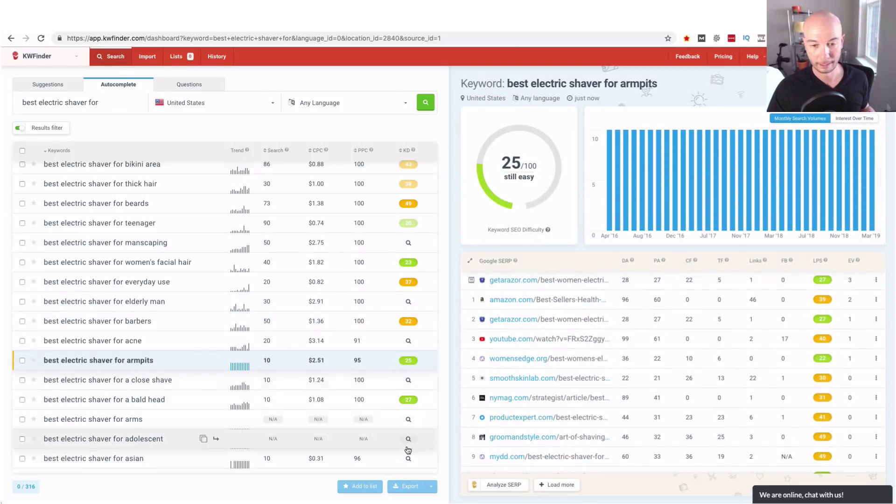
scroll(414, 316, down, 3)
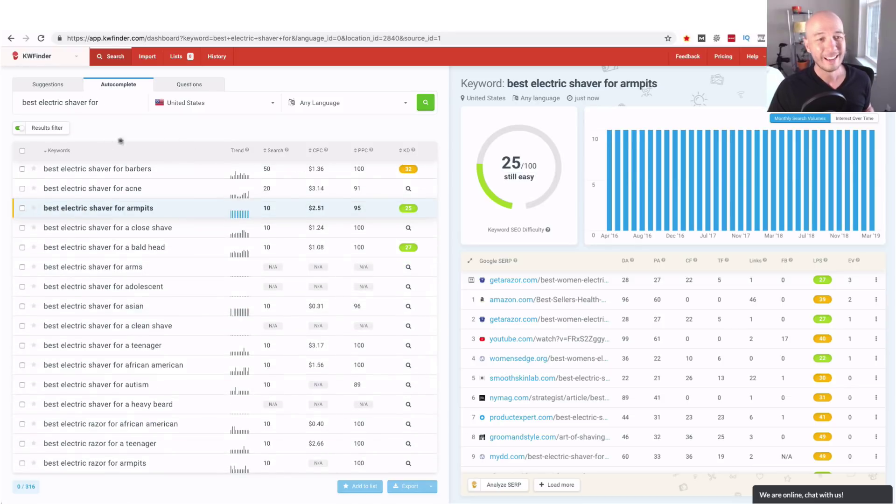
- Add a maximum keyword difficulty of 25 to the results filter, leaving 286 keywords
click(43, 130)
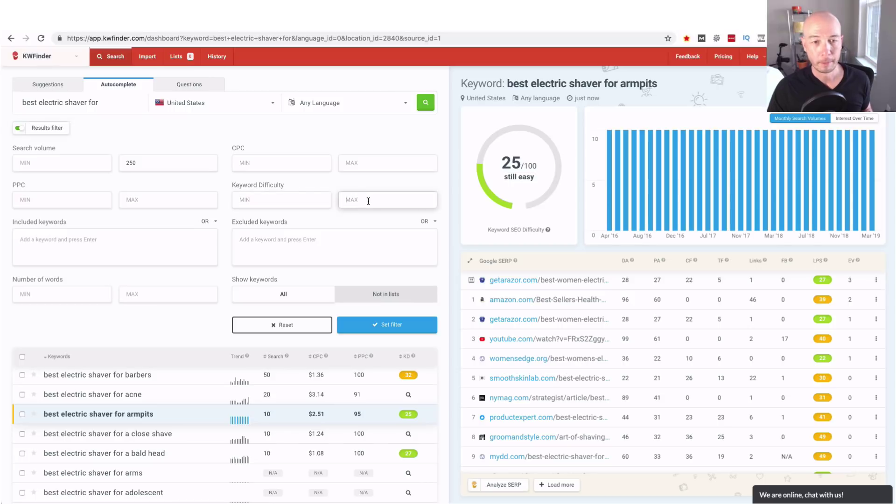
text(25)
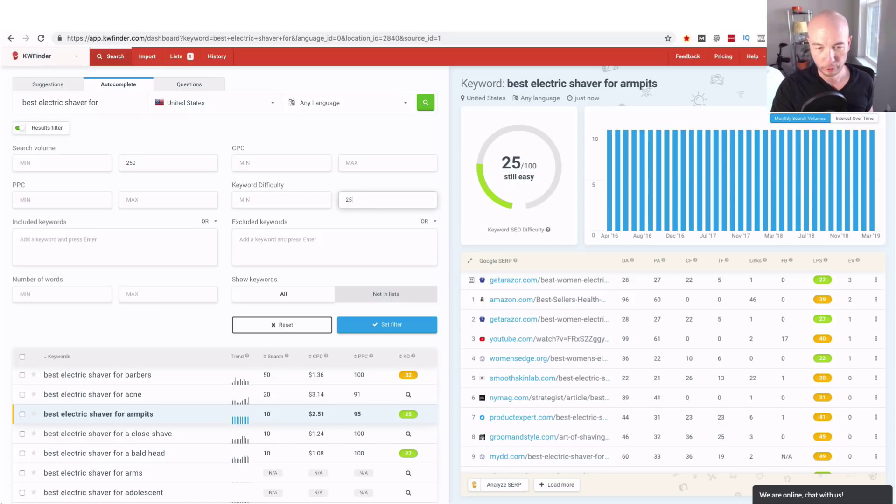
click(375, 327)
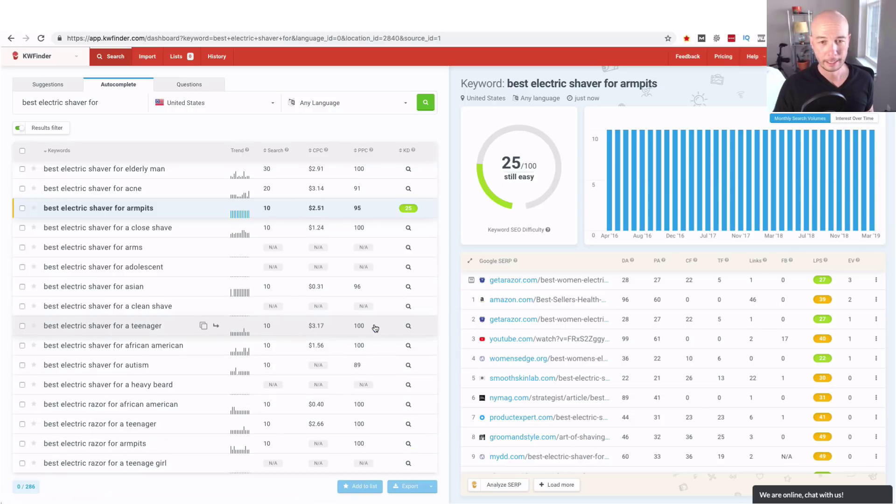
- Score 'the money' keyword's difficulty and sort the list by KD, highest first
scroll(292, 324, up, 3)
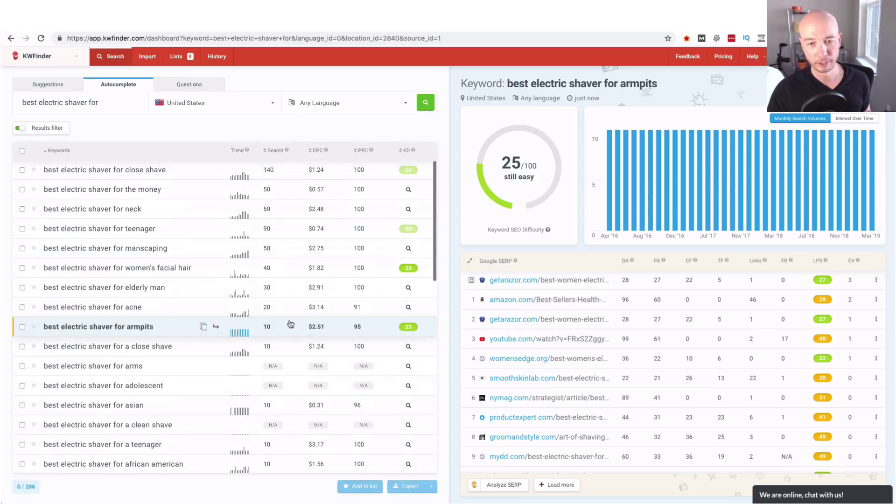
click(408, 190)
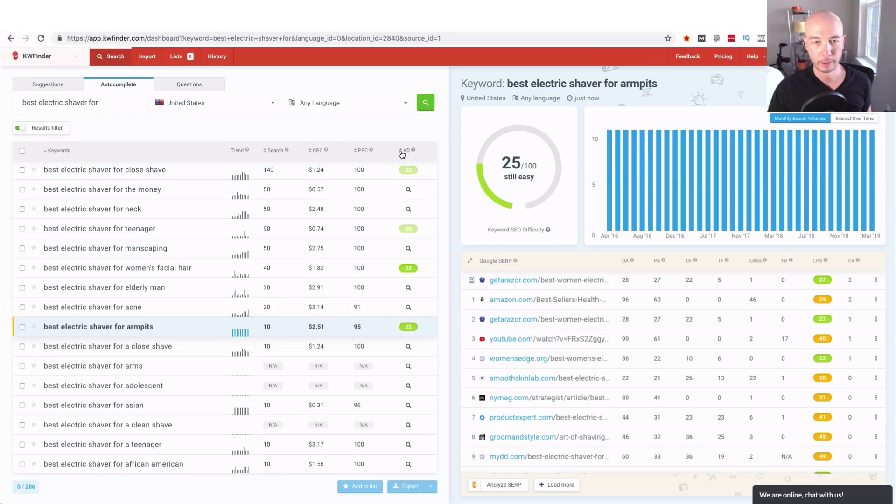
click(404, 152)
scroll(370, 257, down, 1)
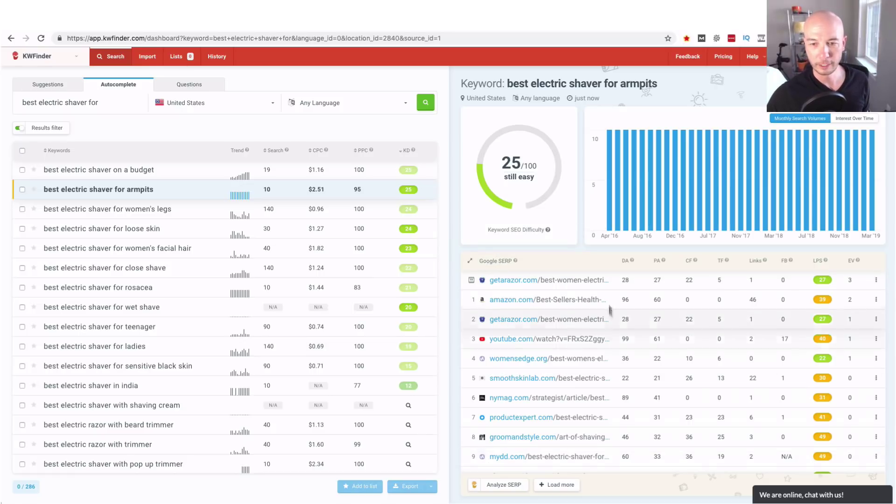
mouse_move(625, 261)
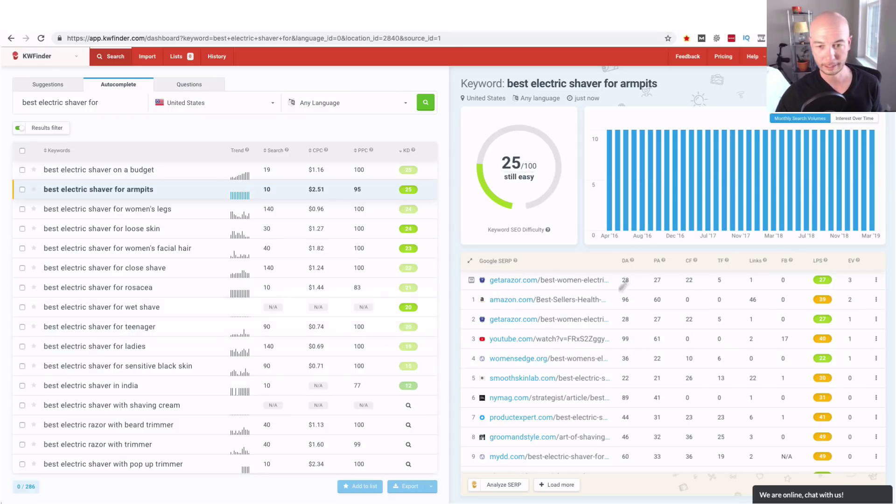
- Load the difficulty and SERP details for 'best electric shaver for close shave' (140 searches, $1.24 CPC)
click(122, 271)
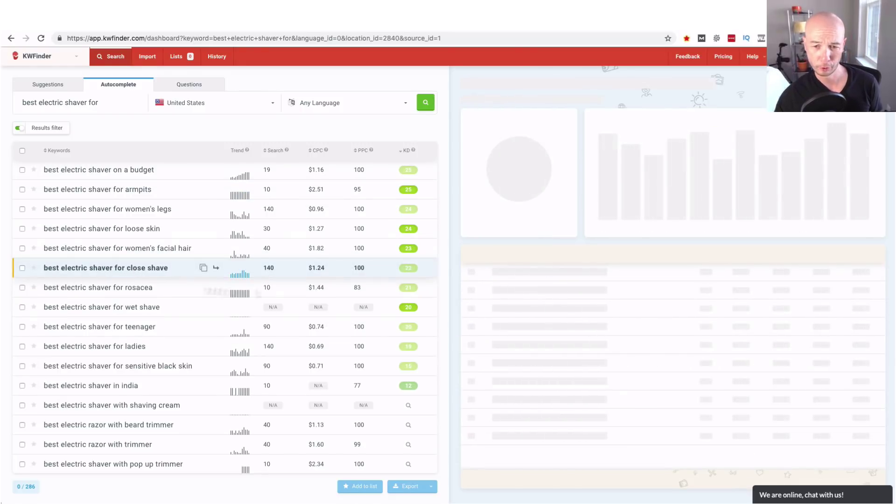